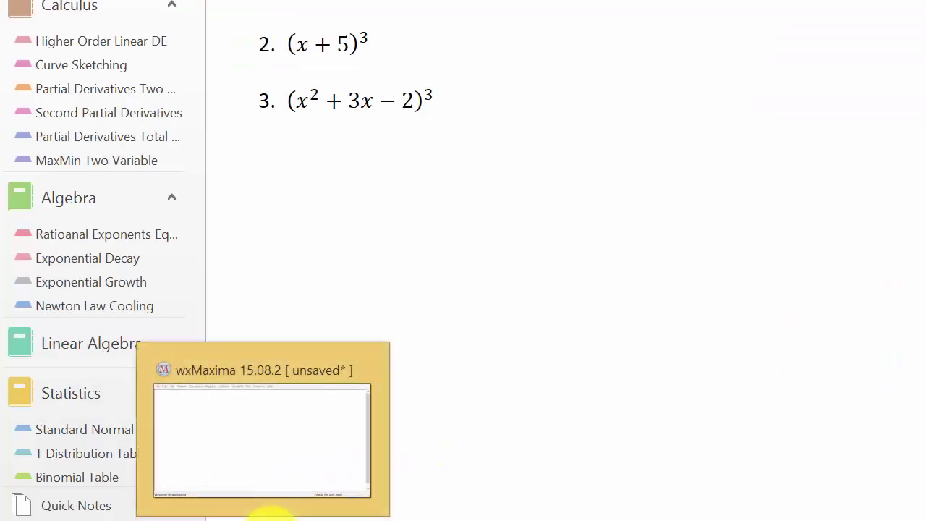
Enter (x+y)^4 as the first wxMaxima input and evaluate it, returning it unexpanded.
click(269, 515)
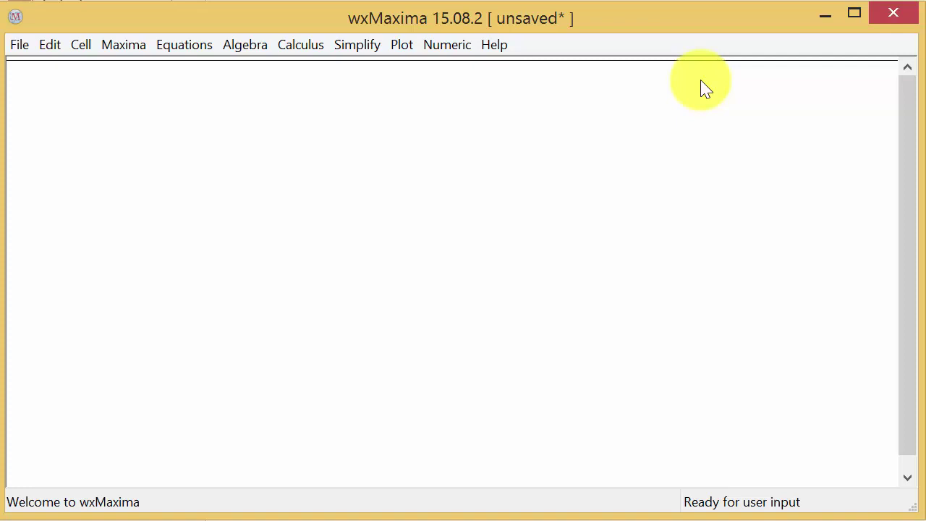
text((x+y)
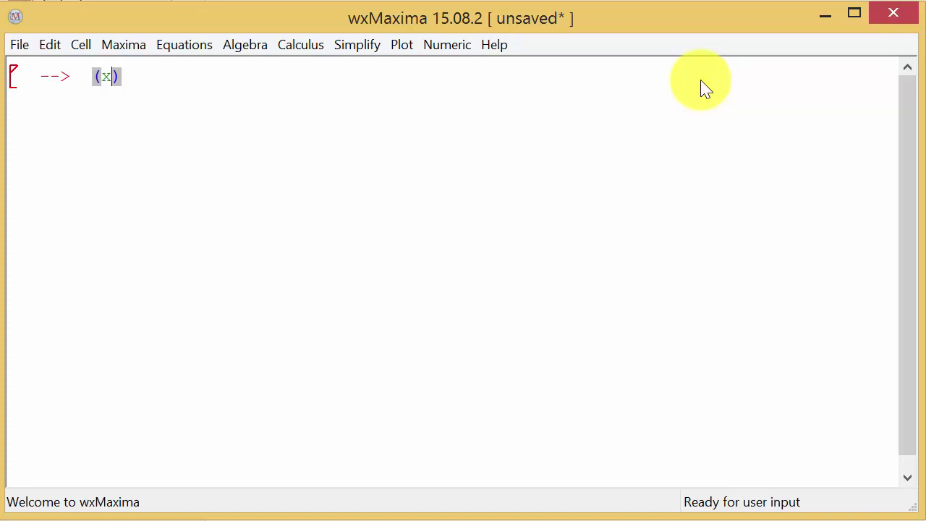
text())
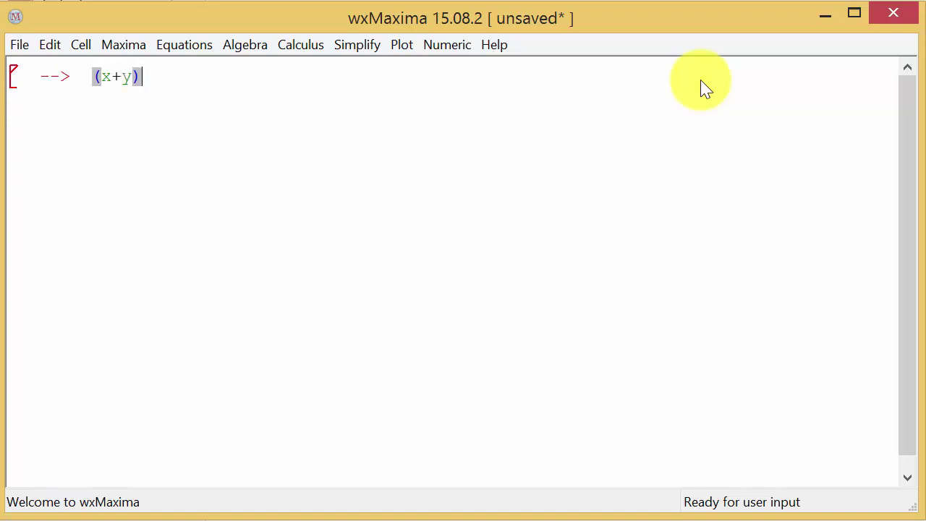
text(^4)
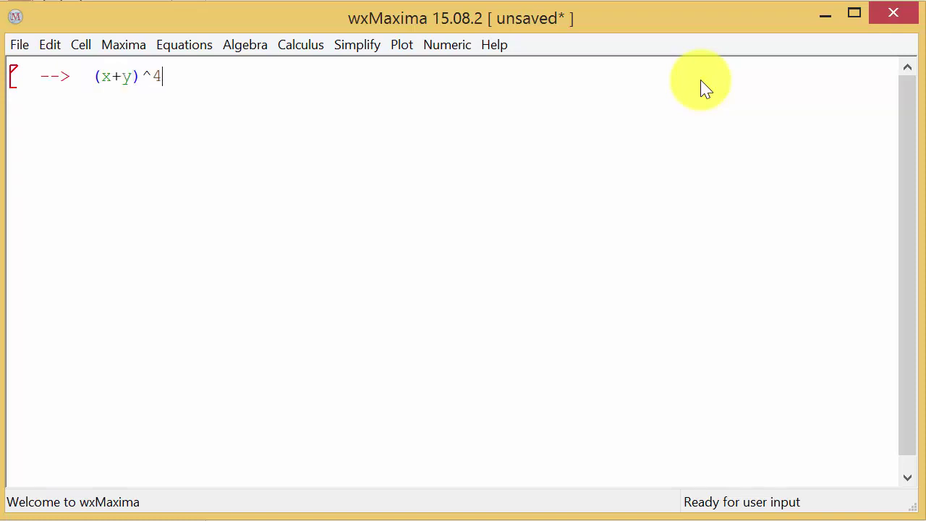
key(shift+Return)
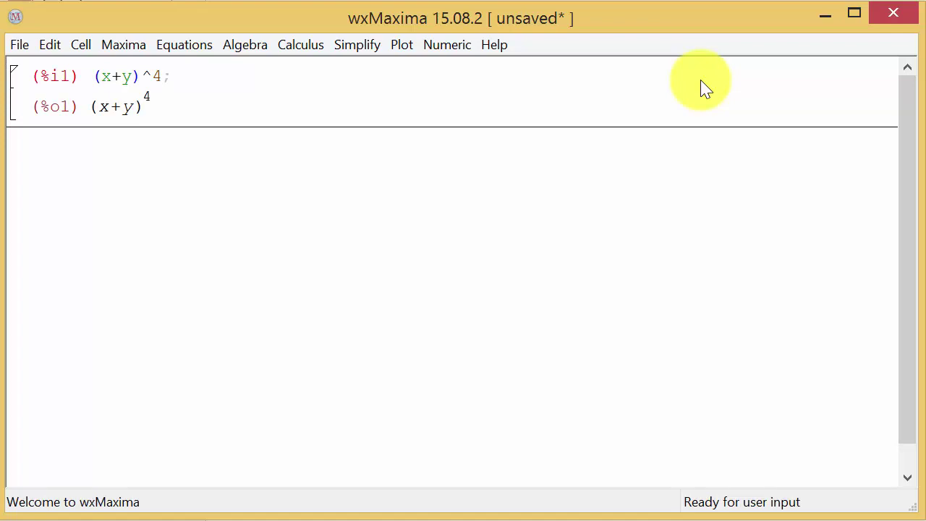
Evaluate expand(%) to get y^4+4xy^3+6x^2y^2+4x^3y+x^4.
text(expand)
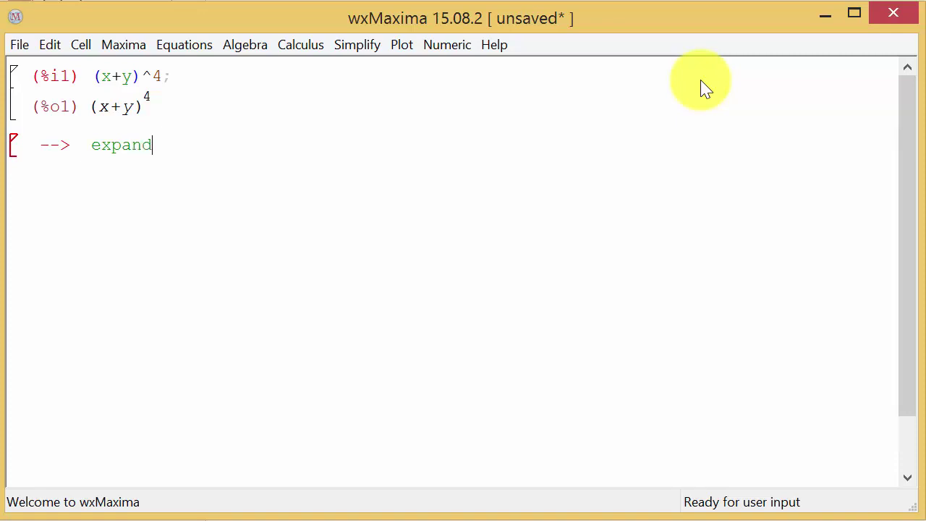
text(()
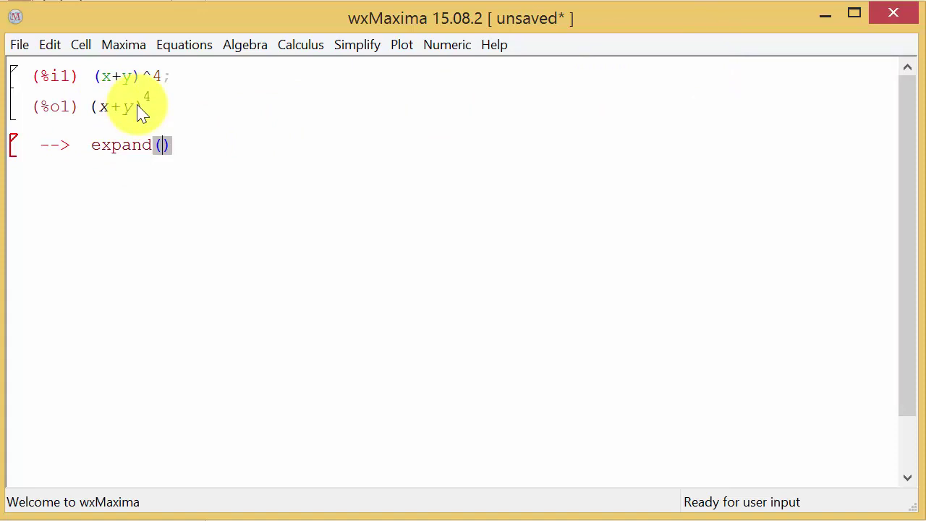
text(%)
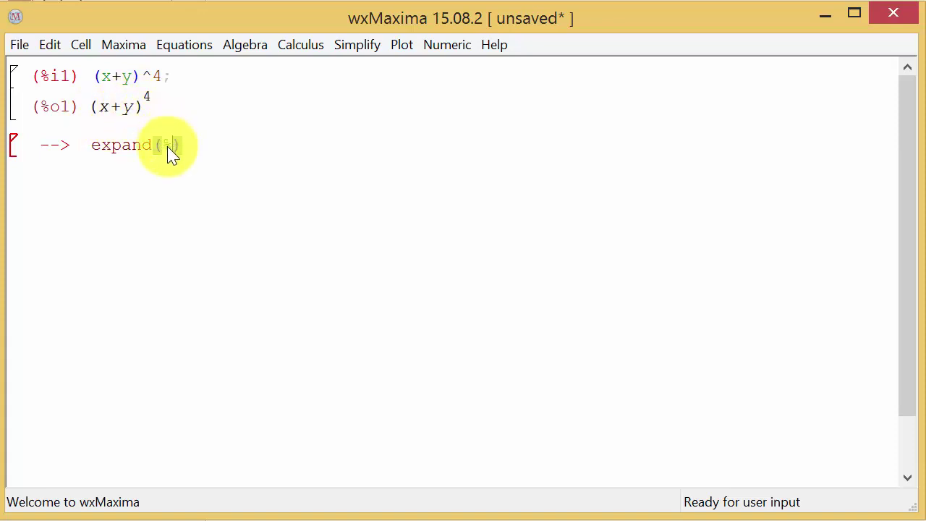
key(shift+Return)
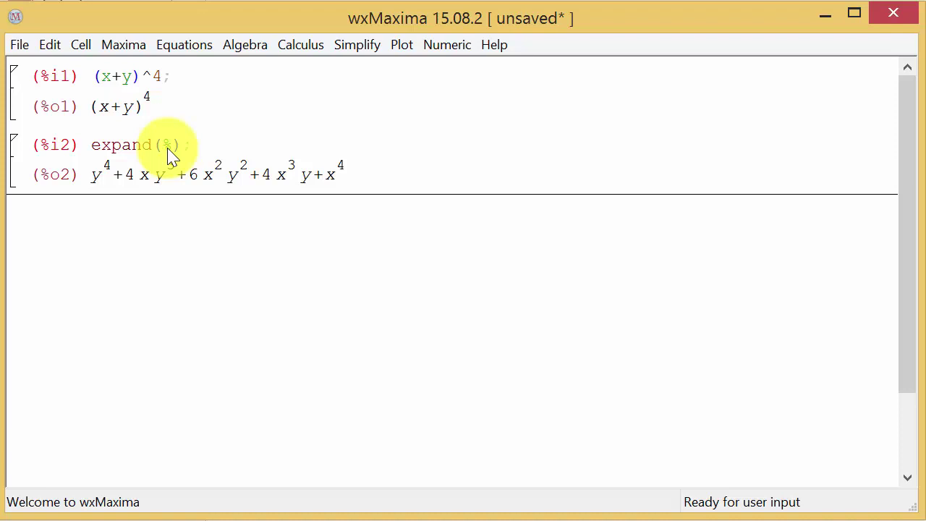
Evaluate expand((x+5)^3), yielding x^3+15x^2+75x+125.
text(expand)
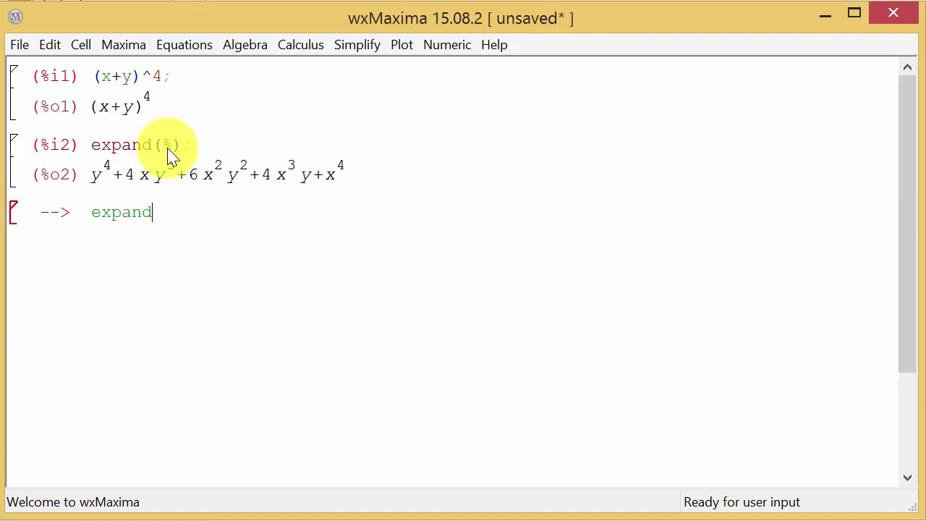
text(()
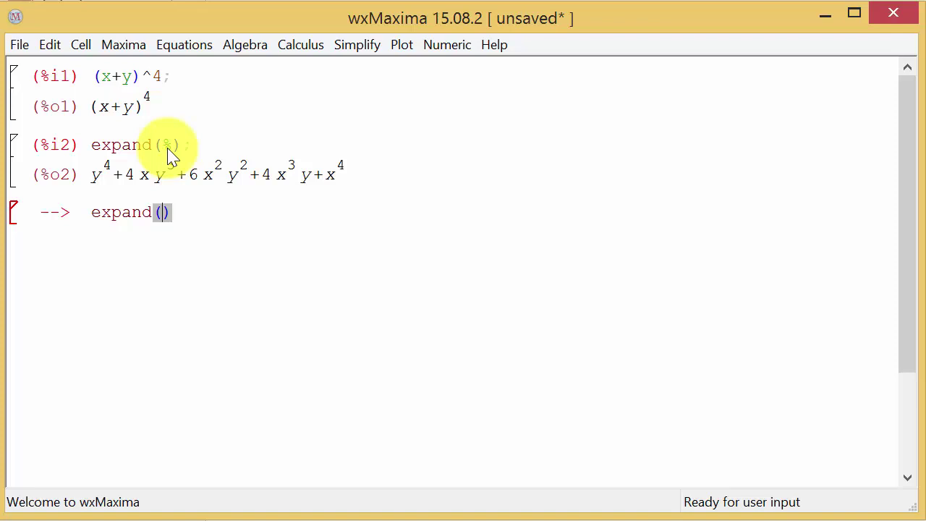
text(()
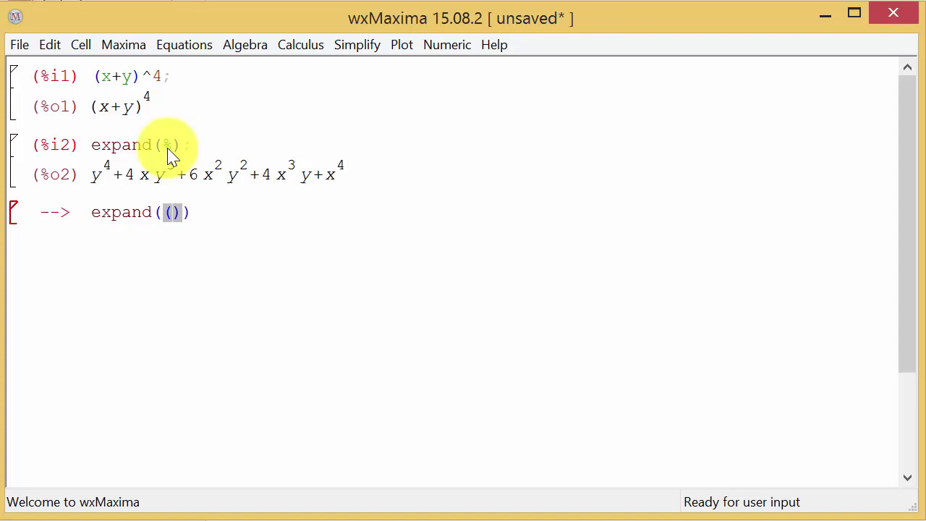
text(x+5)
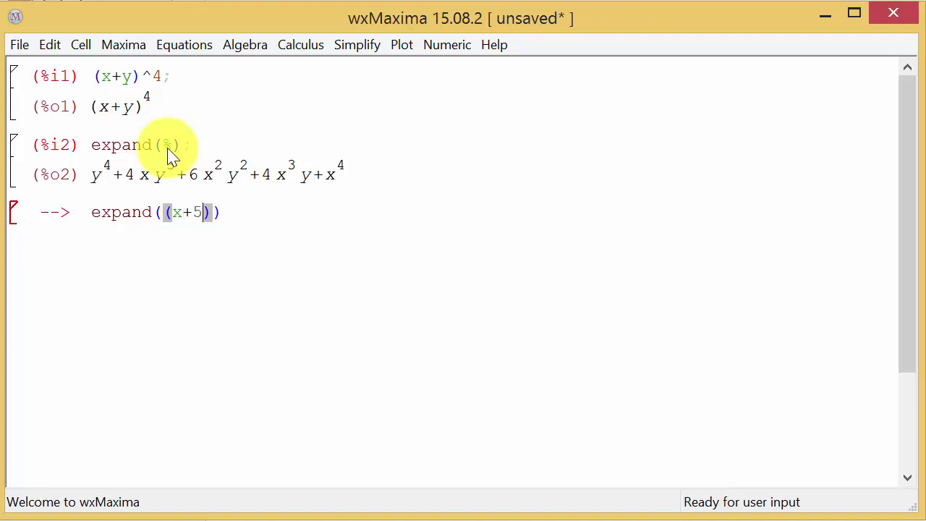
key(Right)
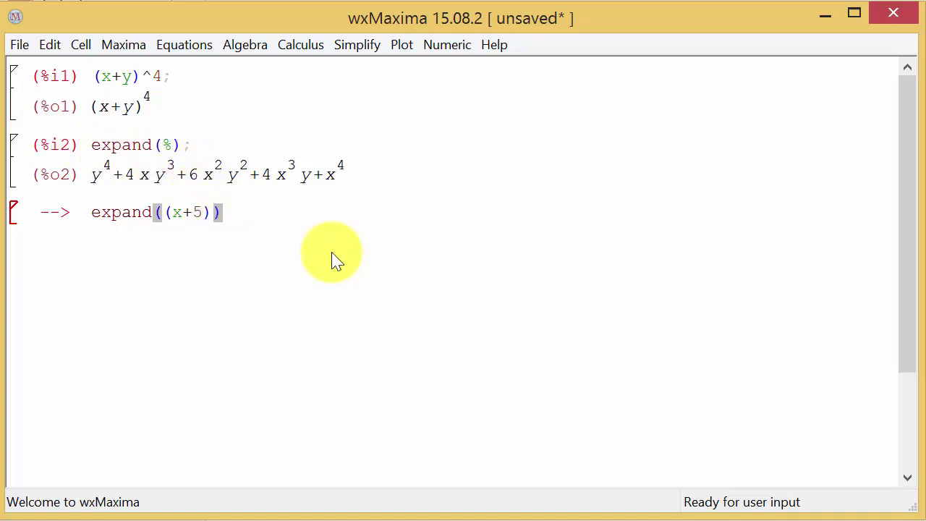
text(^3)
key(shift+Return)
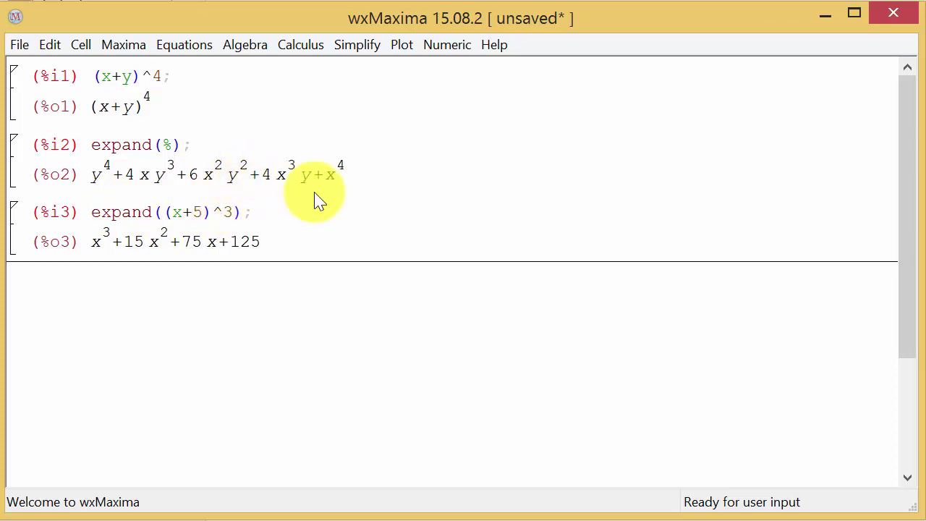
Evaluate expand((x^2+3*x-2)^3), correcting the missing multiplication sign before 'x'.
text(expand)
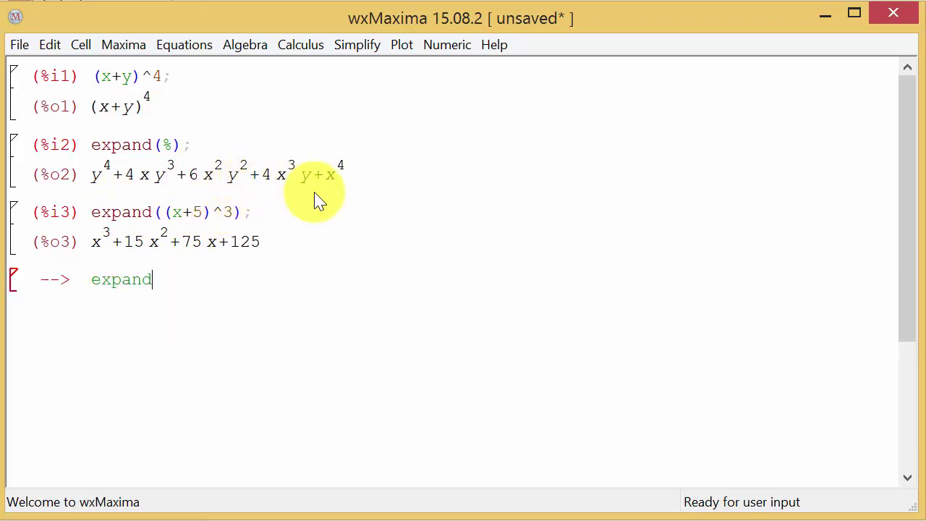
text(()
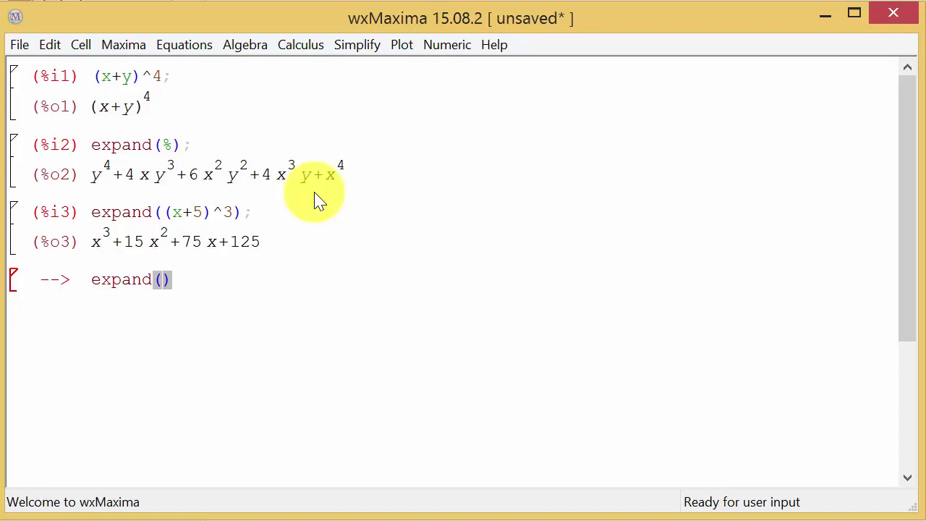
text(()
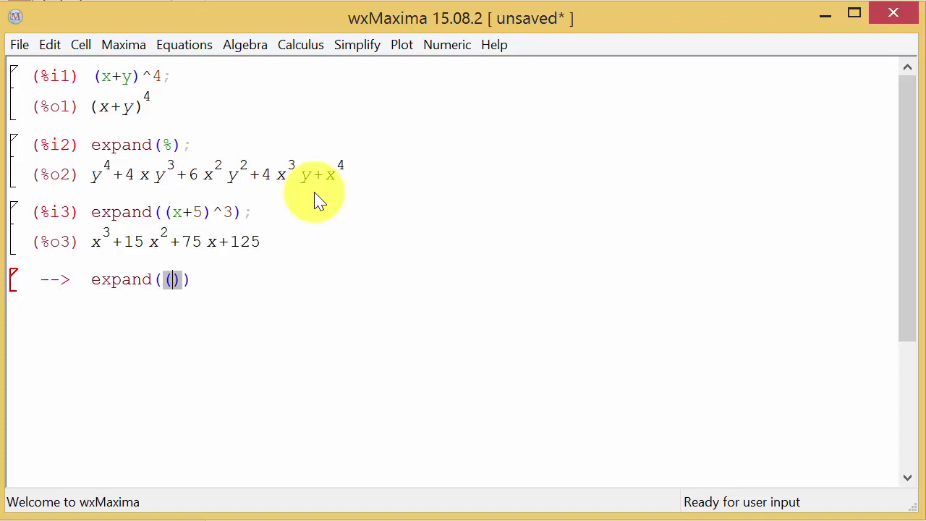
text(x^2)
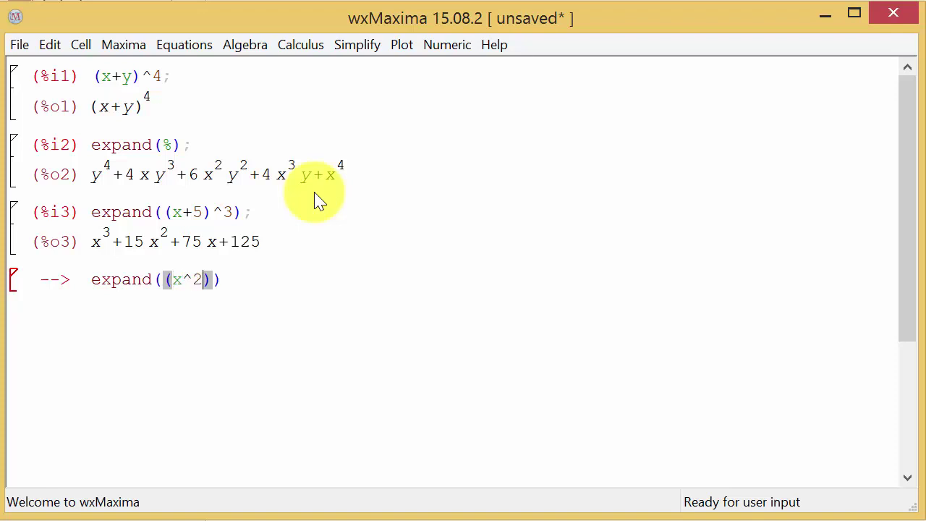
text(+3)
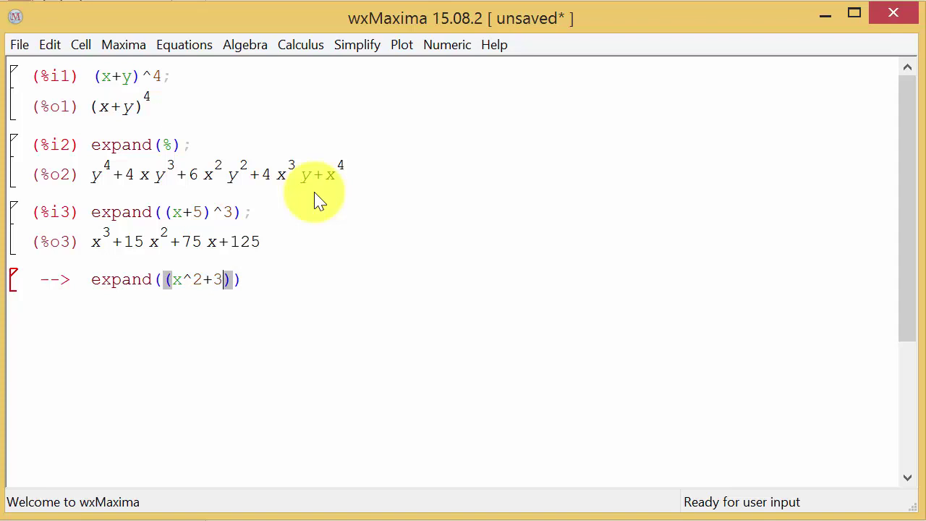
text(x)
key(BackSpace)
text(*x)
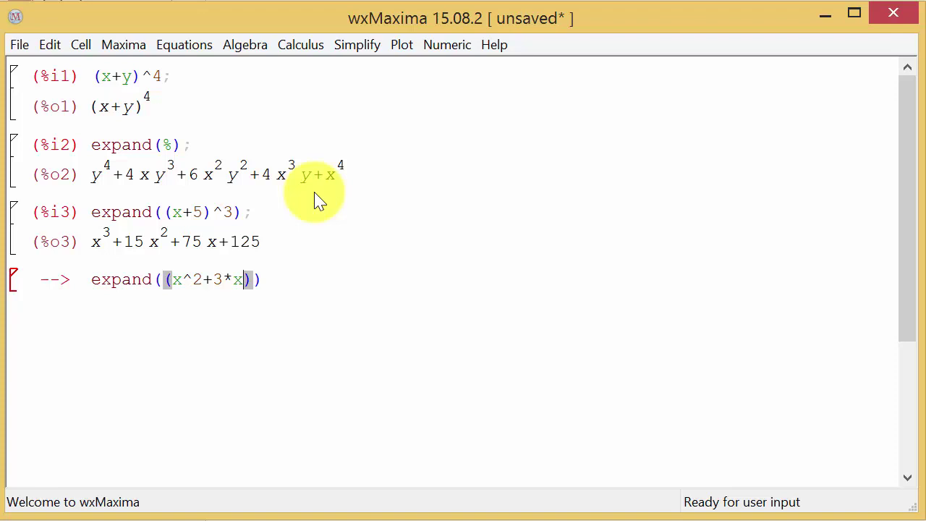
text(-2)
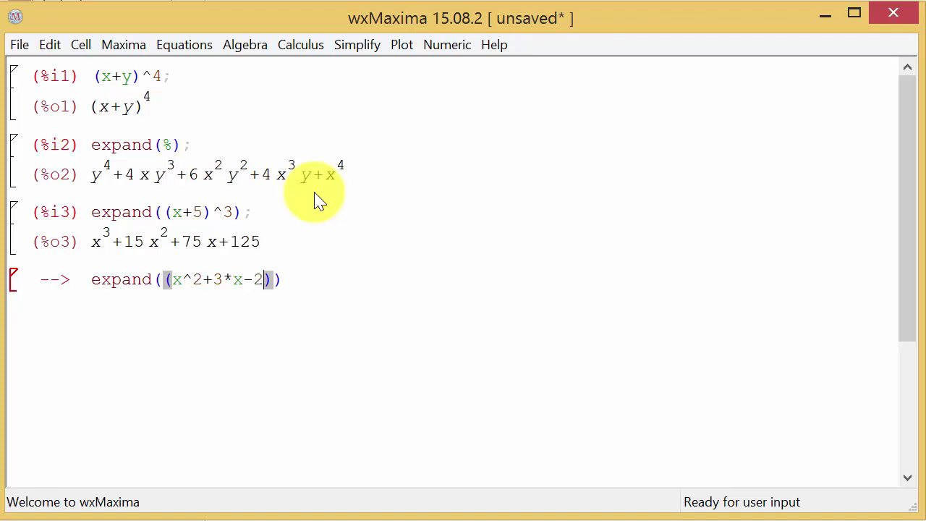
key(Right)
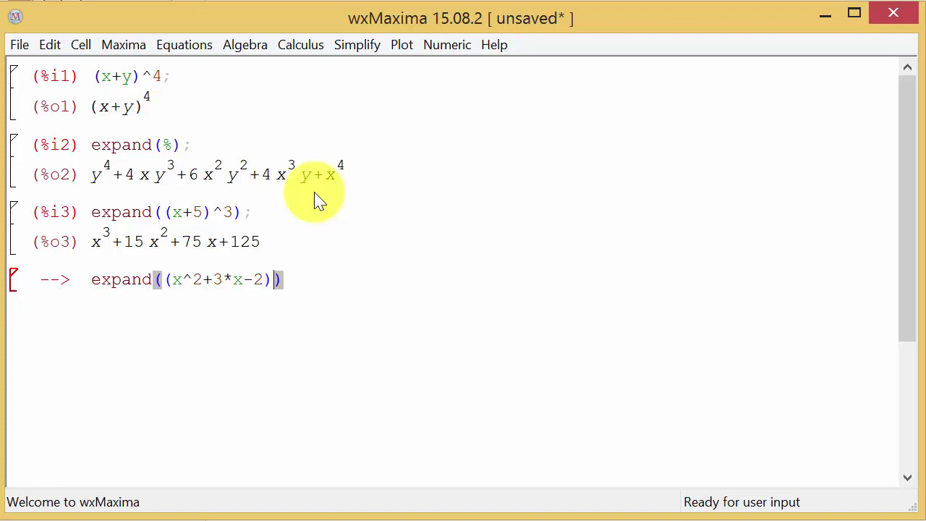
text(^3)
key(shift+Return)
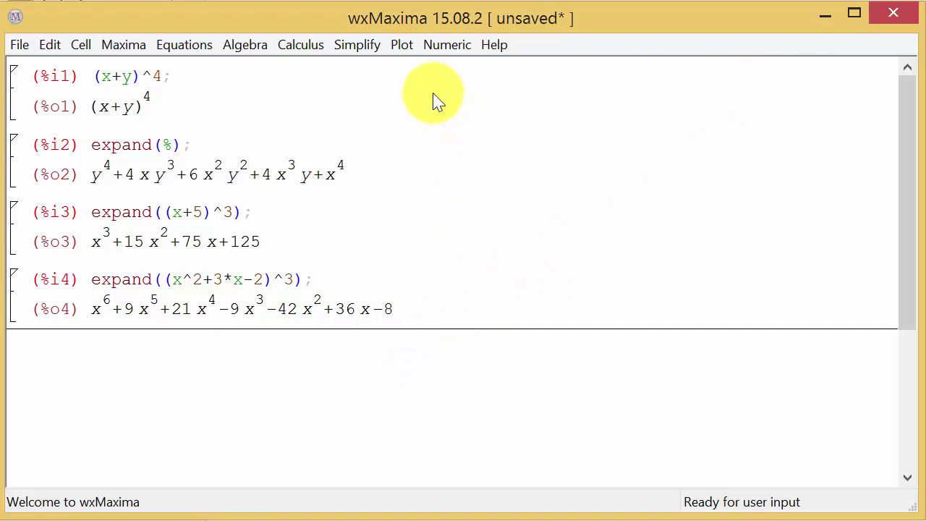
Add an expand(%) cell via Simplify > Expand Expression, reproducing the sextic polynomial.
click(368, 53)
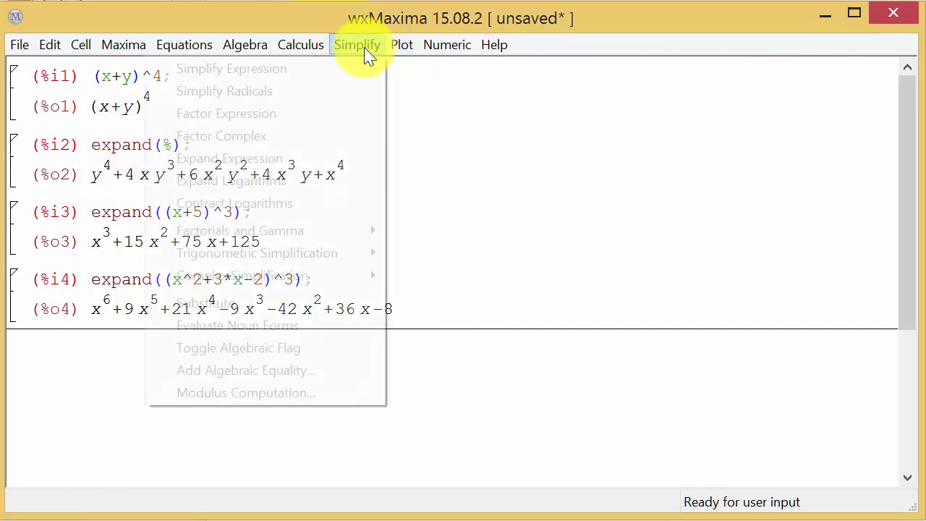
mouse_move(425, 45)
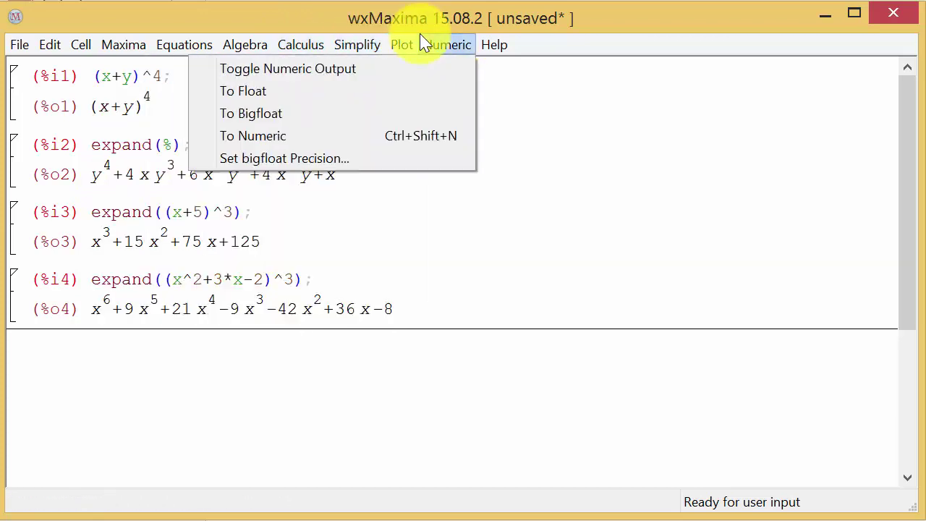
mouse_move(360, 49)
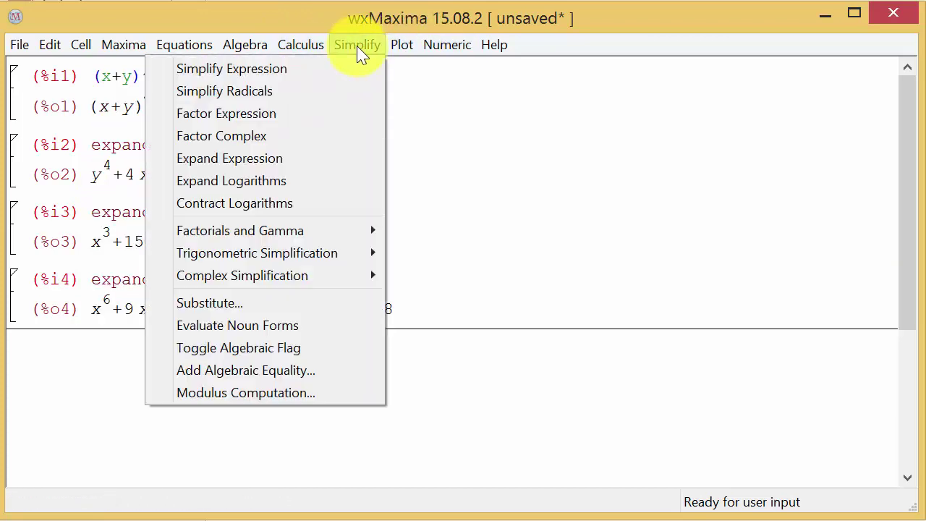
click(241, 165)
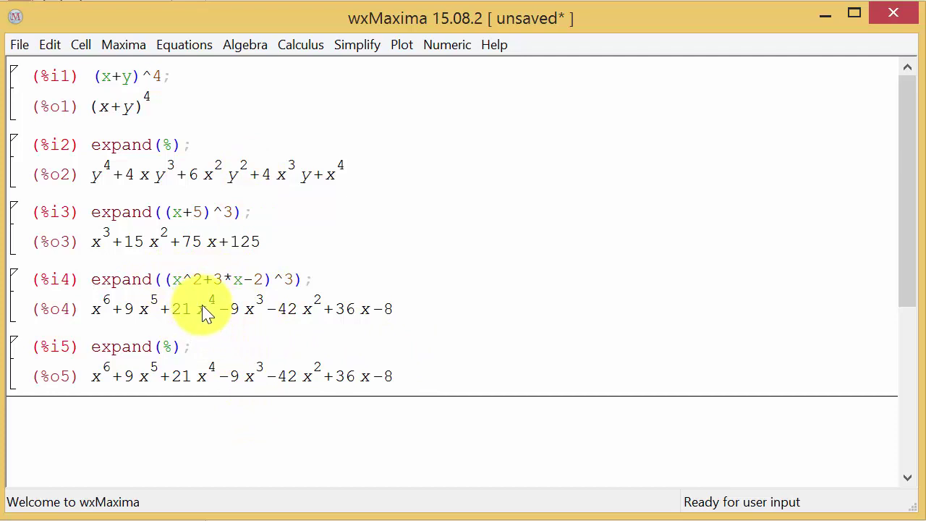
Select the % argument in the fifth input to inspect it, then deselect it.
click(167, 352)
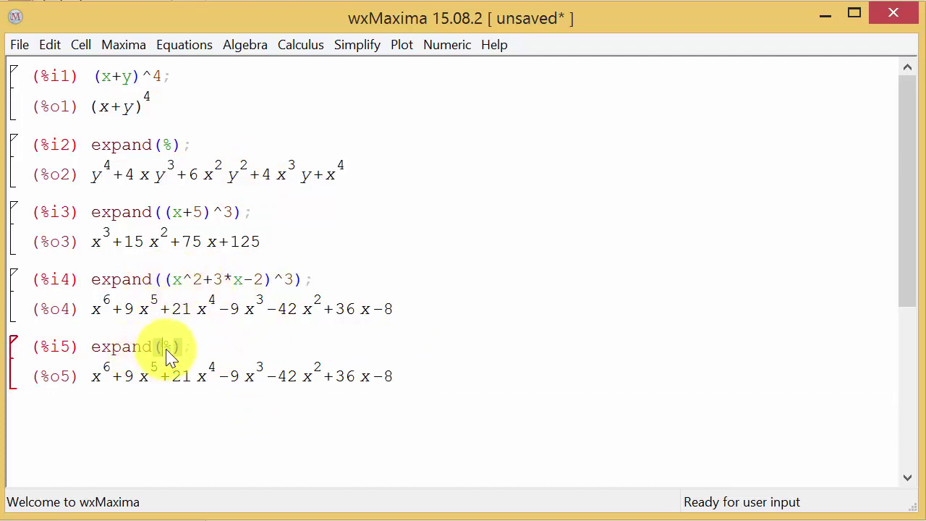
double_click(172, 351)
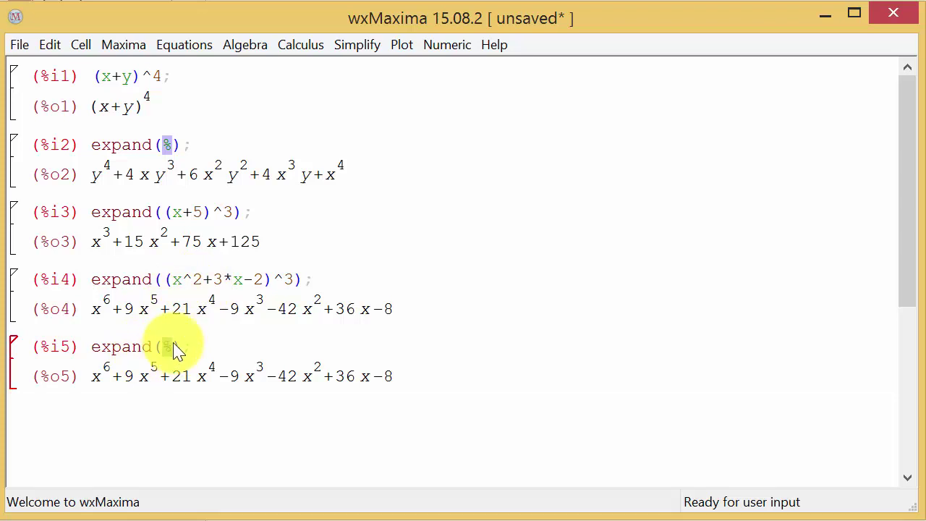
click(242, 347)
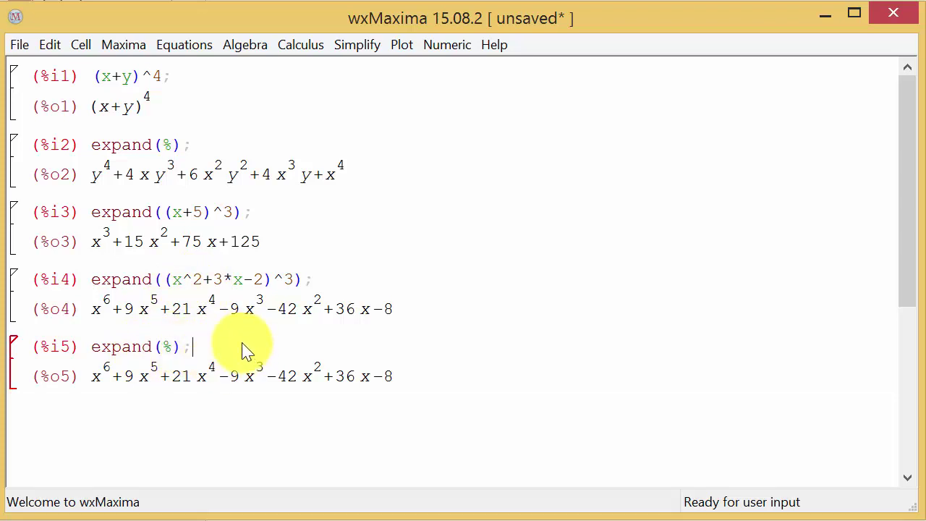